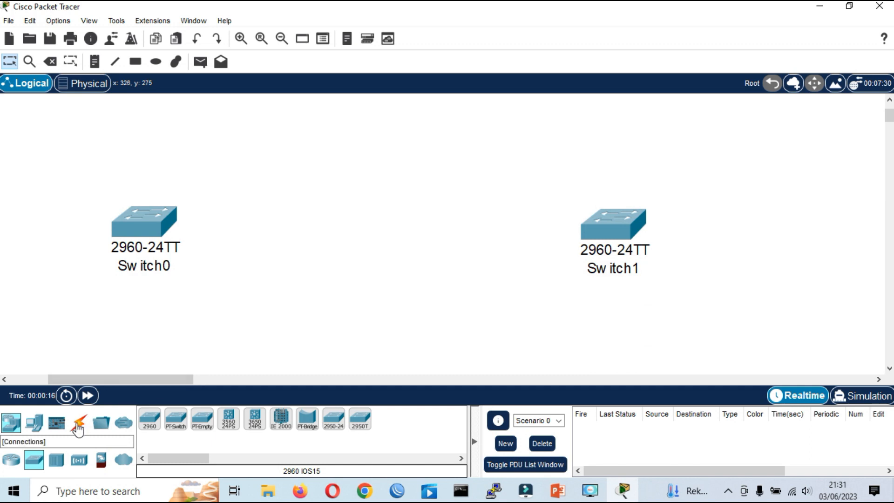
Connect Switch0 to Switch1 with four parallel links on ports Fa0/1 to Fa0/4 using the automatic connection type.
click(149, 418)
click(158, 223)
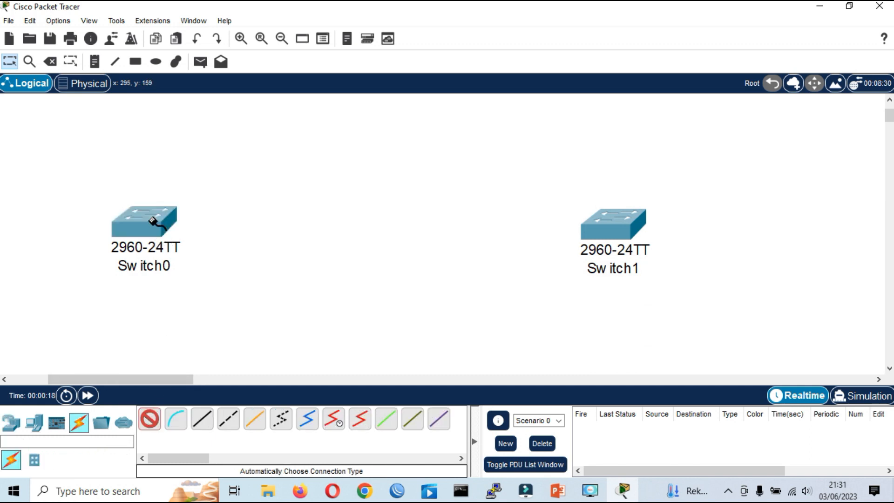
click(605, 225)
click(172, 224)
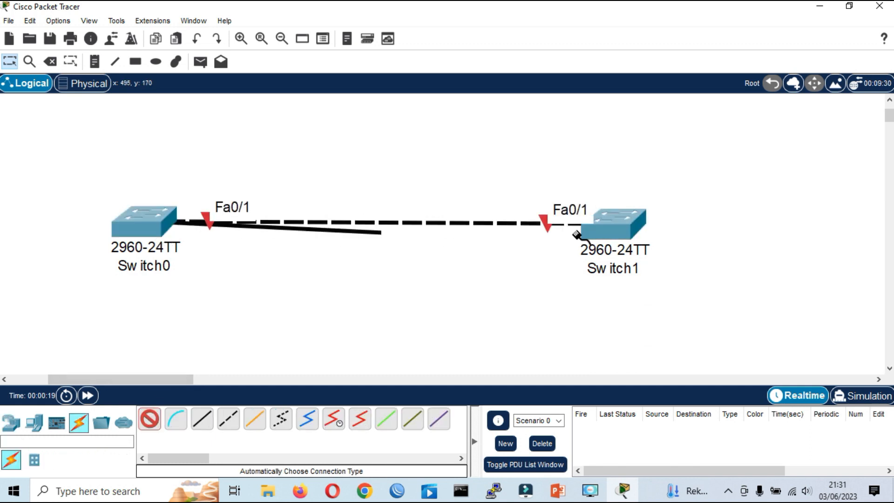
click(591, 227)
click(168, 222)
click(590, 227)
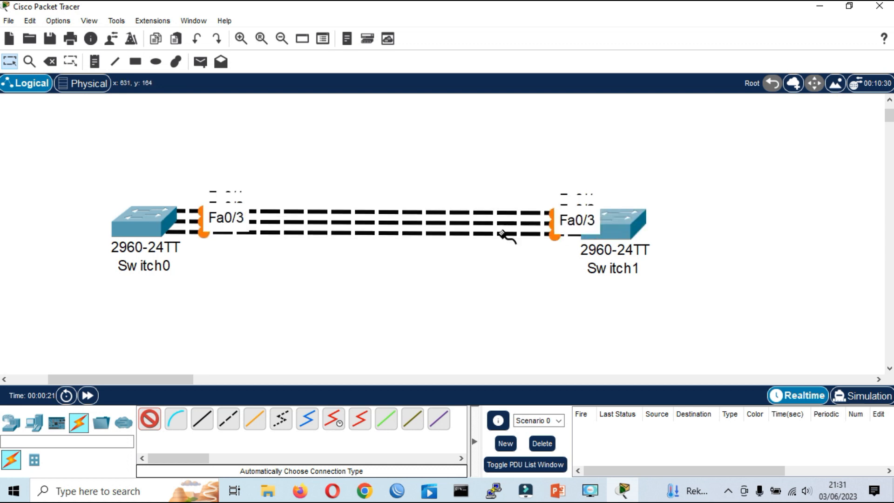
click(160, 226)
click(624, 230)
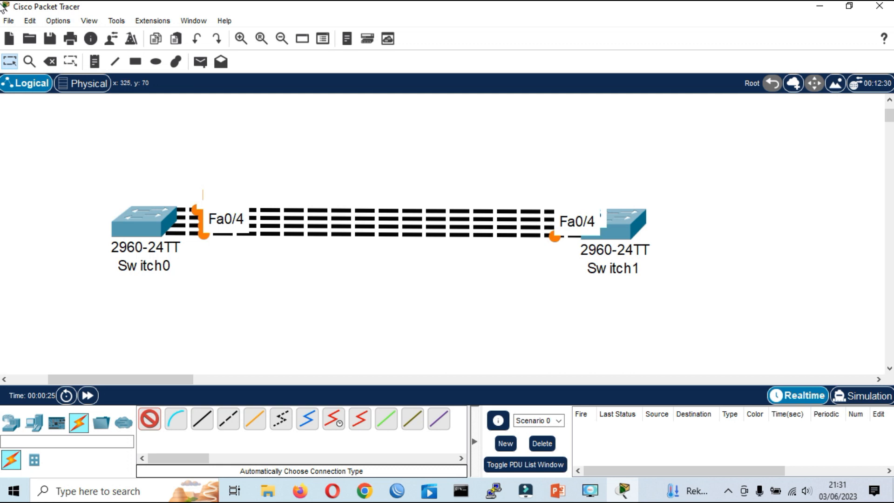
Move Switch0 slightly closer to Switch1 and fast-forward the network time.
click(10, 61)
click(148, 219)
drag(147, 219, 176, 219)
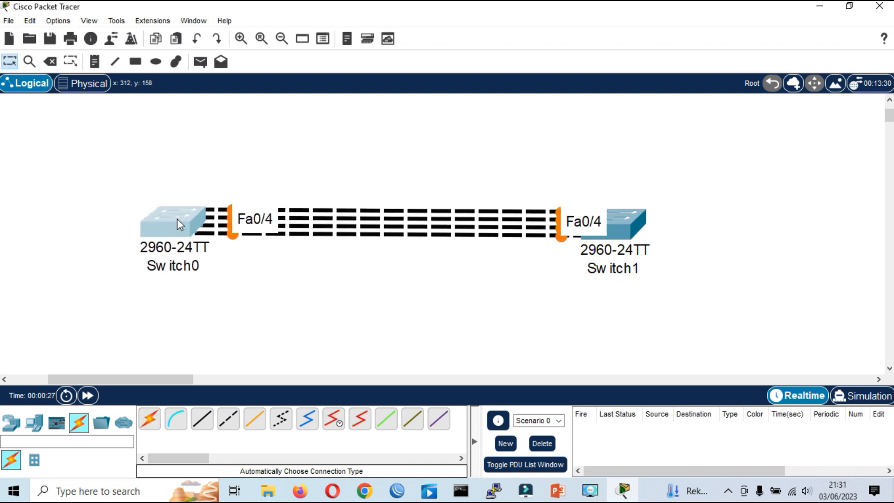
click(367, 271)
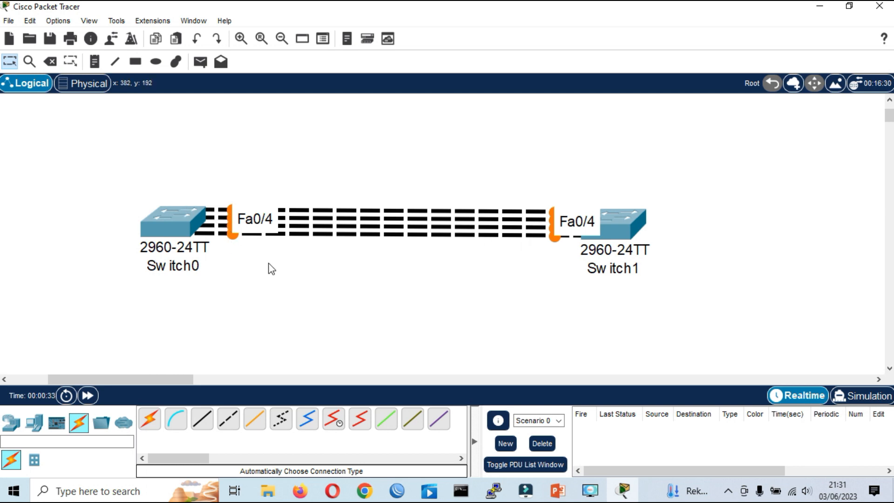
click(87, 395)
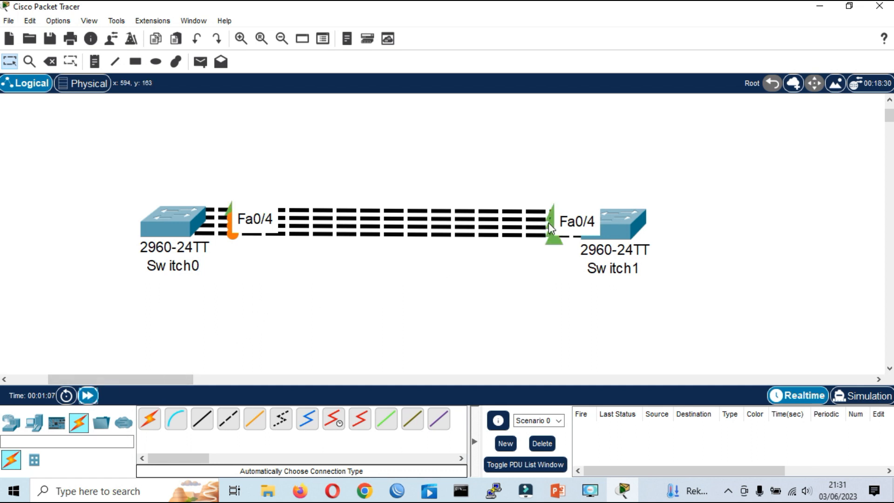
drag(526, 152, 666, 288)
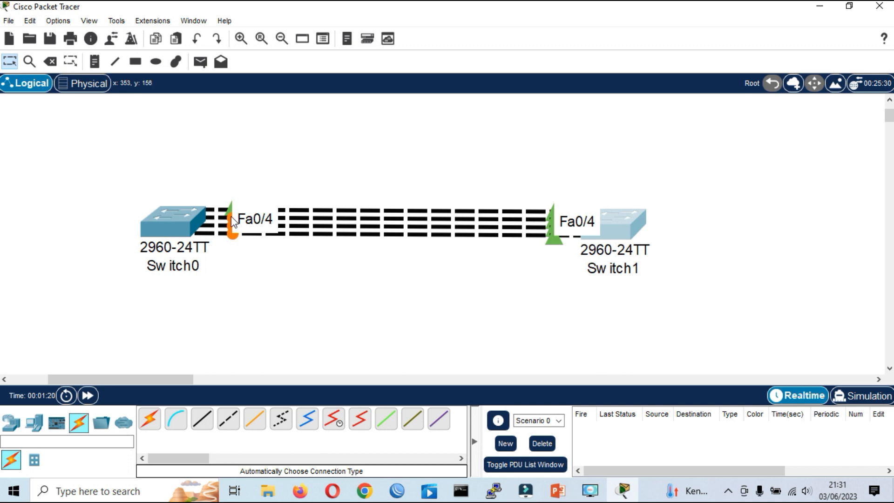
Enter privileged mode in Switch0's command line and examine its port roles and states with "sh spanning-tree".
click(177, 219)
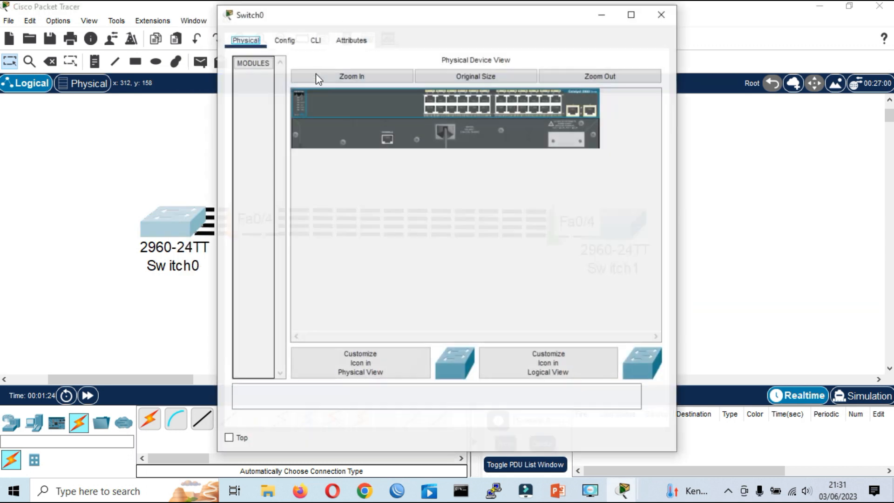
drag(325, 24, 418, 24)
click(407, 40)
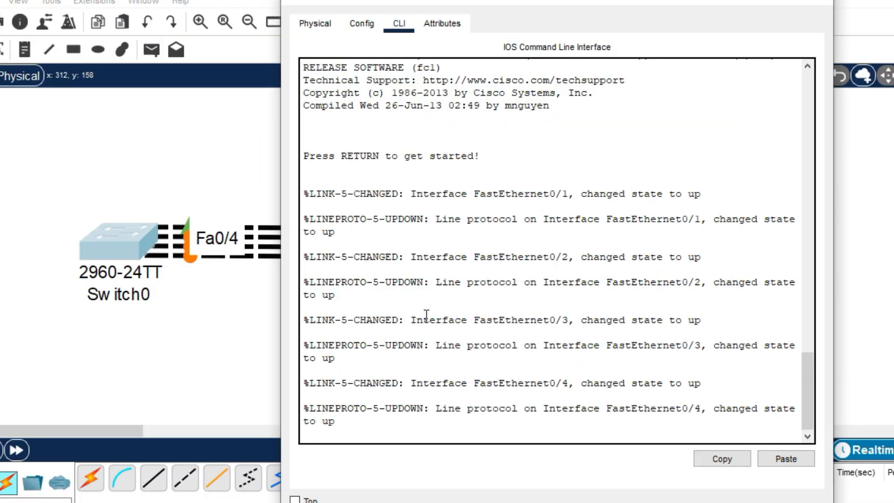
key(Return)
text(EN)
key(Return)
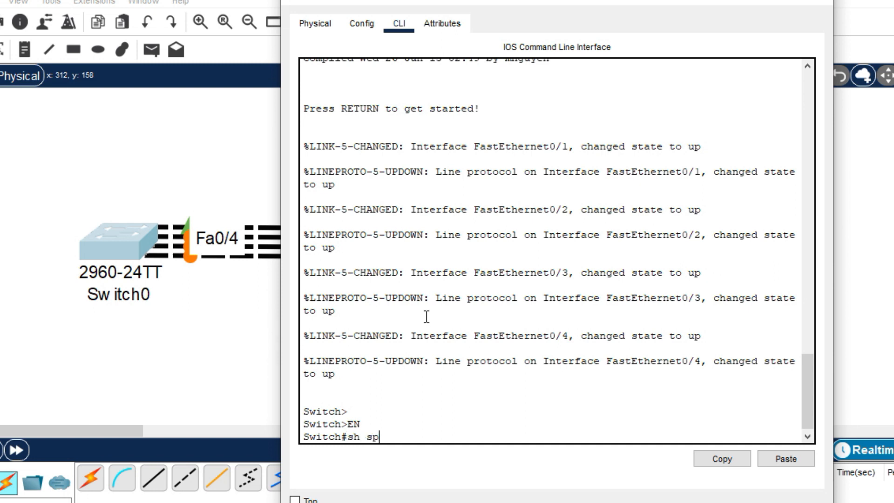
text(sh span)
key(Tab)
key(Return)
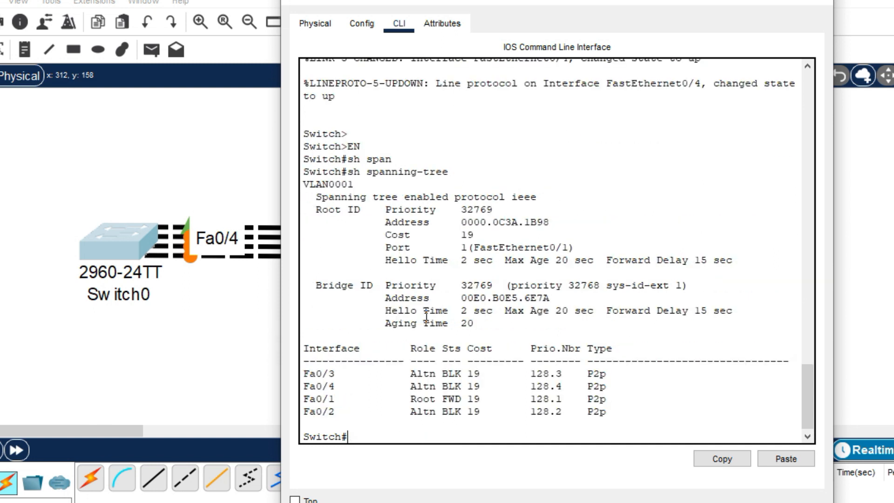
drag(442, 398, 464, 400)
click(809, 2)
Set the command-line (CLI) font size to 14 in the preferences and apply it.
click(19, 2)
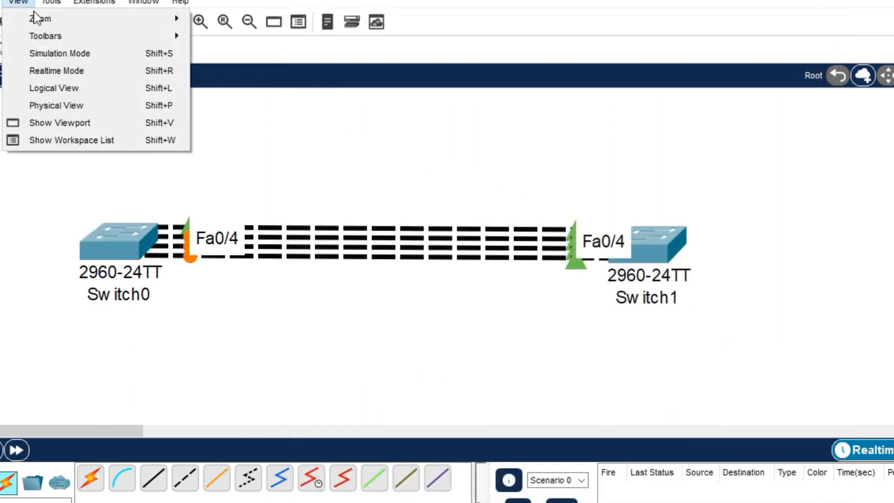
click(116, 19)
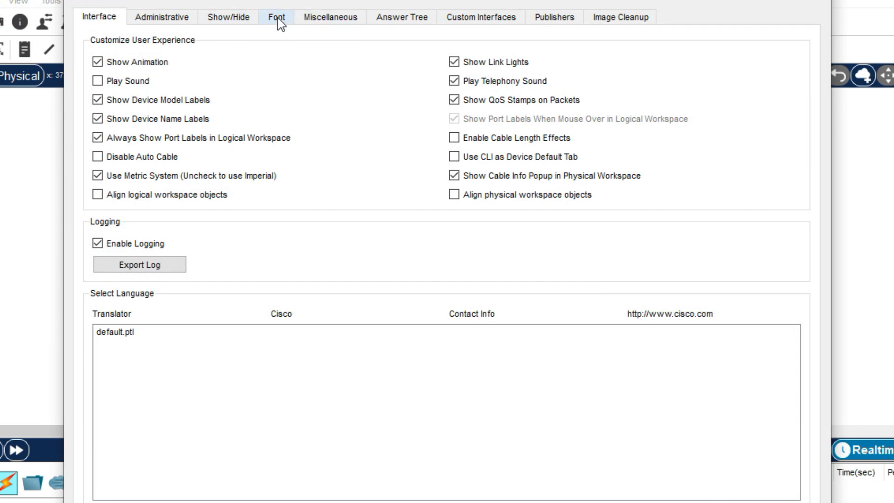
click(276, 17)
click(673, 150)
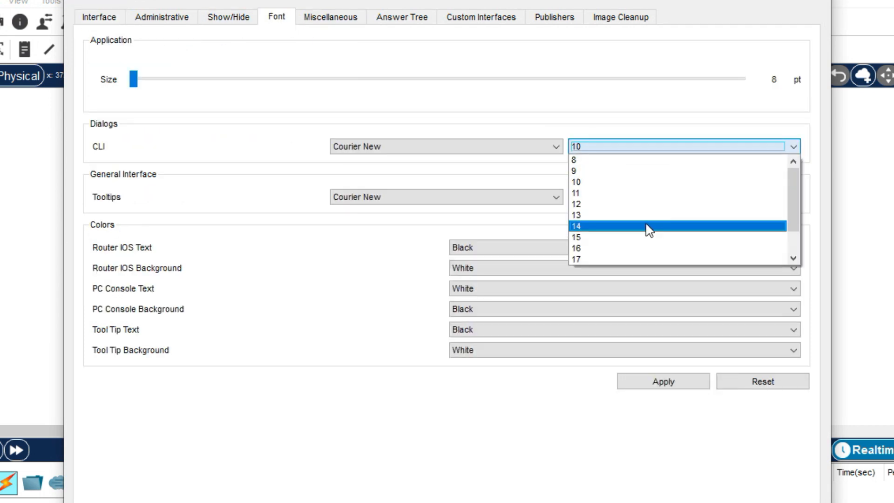
click(647, 229)
click(689, 380)
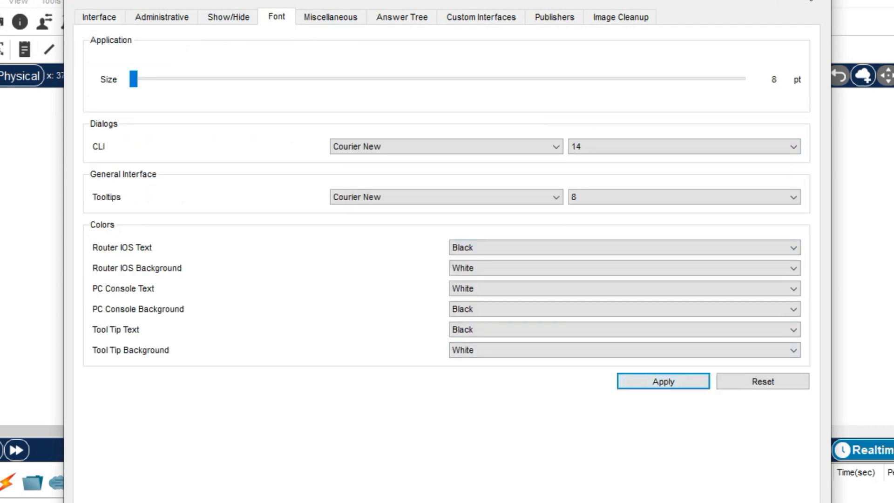
click(808, 0)
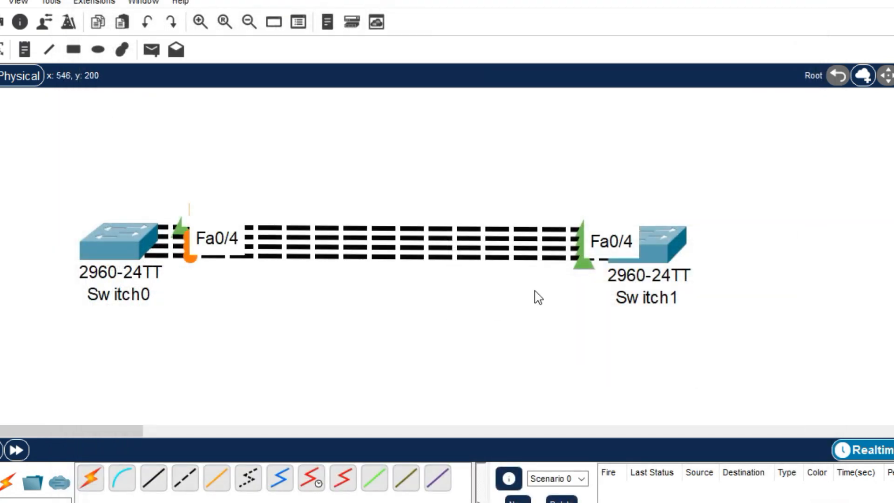
Enter privileged mode in Switch1's command line and examine its port roles and states with "sh spanning-tree".
click(661, 240)
click(289, 24)
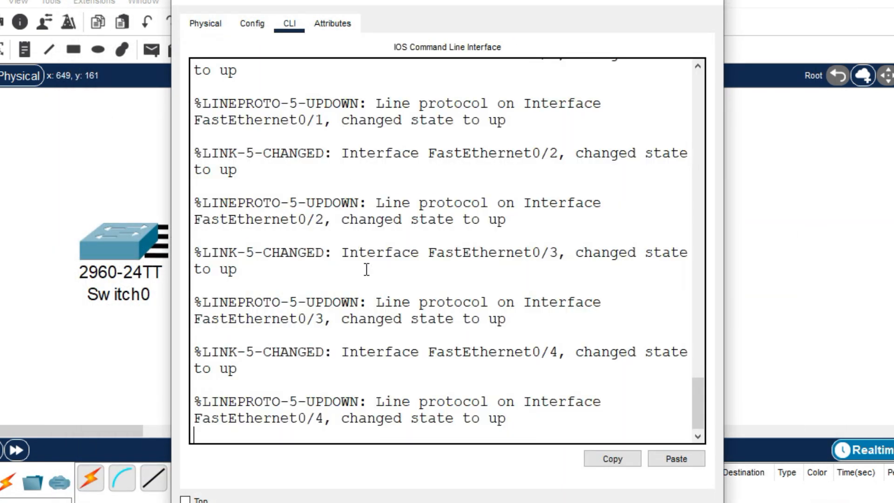
key(Return)
key(Return)
text(en)
key(Return)
text(sh spanning-tree)
key(Tab)
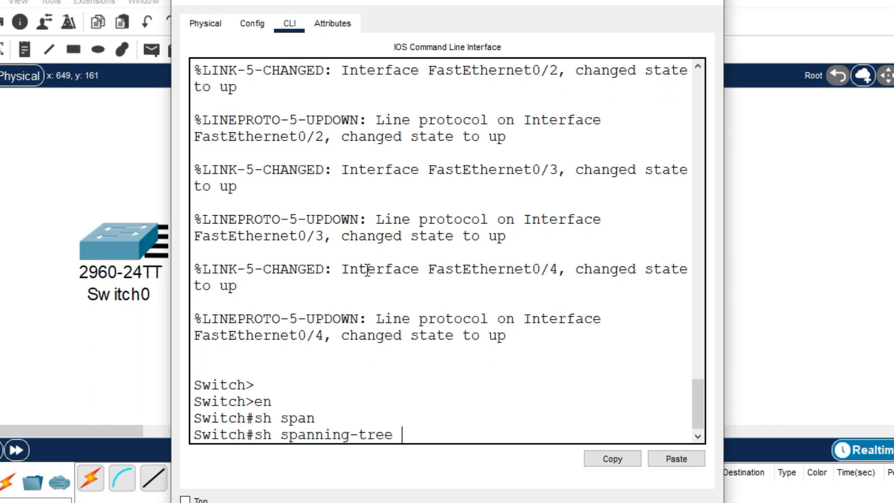
key(Return)
drag(419, 404, 385, 352)
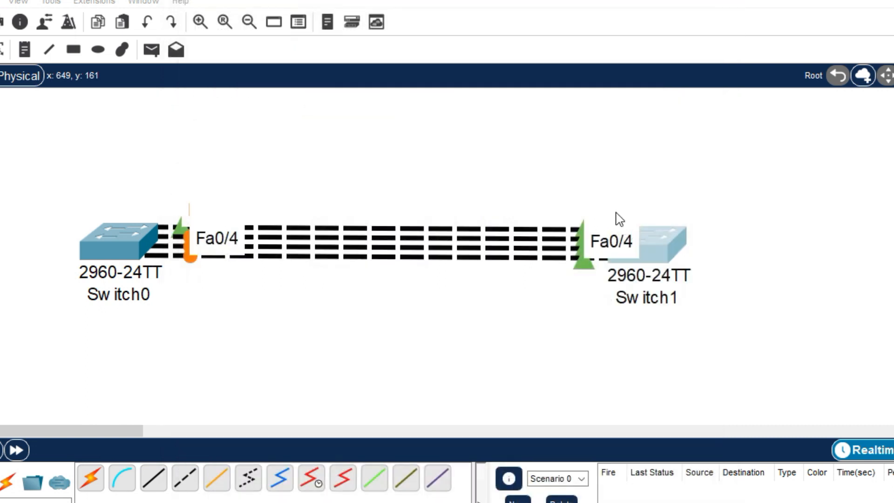
click(714, 1)
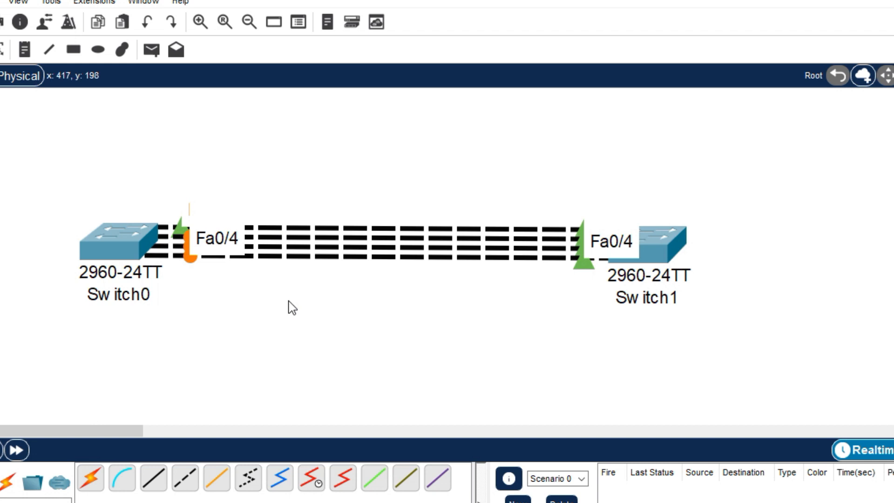
In Switch0's command line, enter global configuration mode and select the interface range f0/1-4.
click(119, 239)
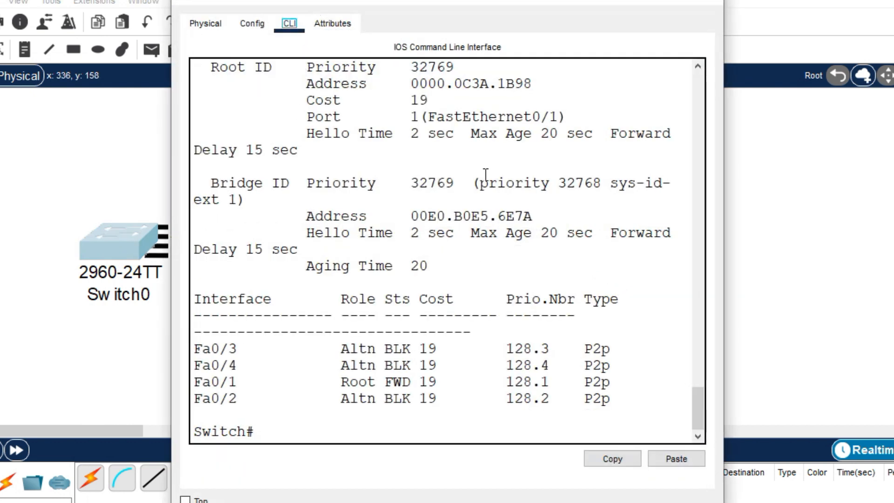
drag(409, 10, 500, 8)
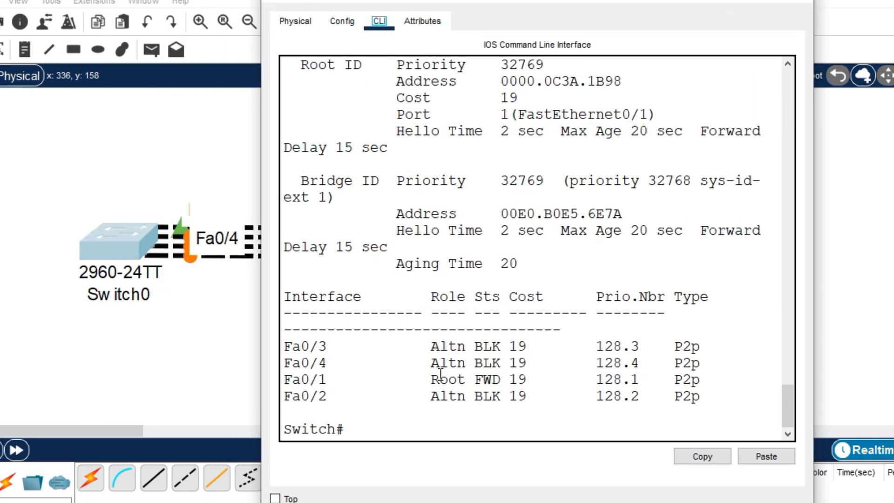
click(374, 436)
text(conf ter)
key(Return)
text(inter)
key(Tab)
text(range f0/1-4)
key(Return)
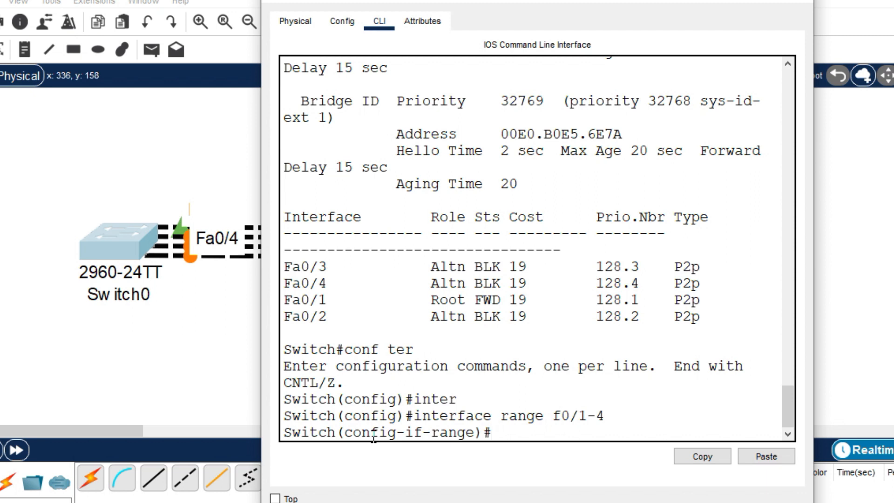
Set Switch0's selected interface range to trunk mode with "switchport mode trunk".
text(swi)
key(Tab)
text(mo)
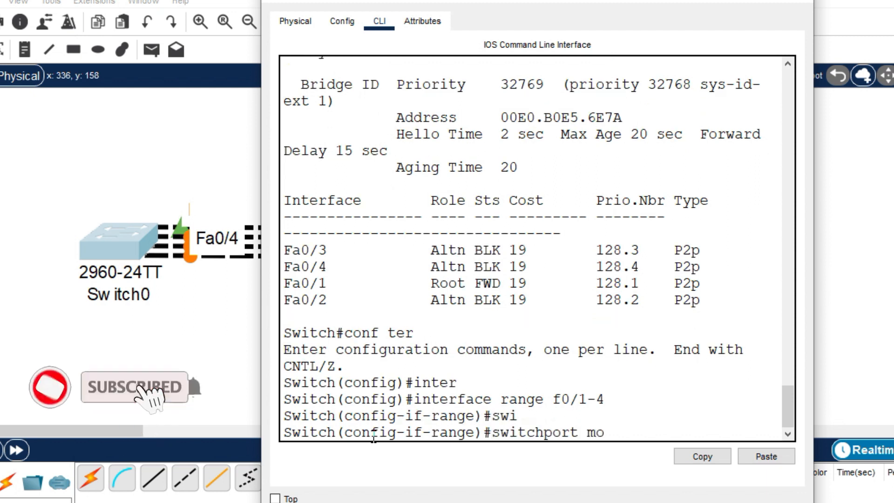
key(Tab)
text(tr)
key(Tab)
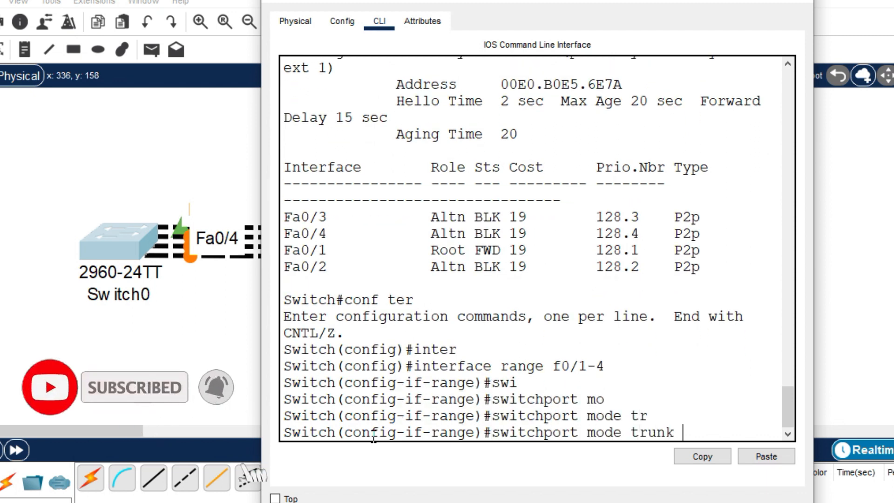
key(Return)
Assign Switch0's interface range to an EtherChannel with "channel-group 1 mode active" and end the configuration.
text(channel-gr)
key(Tab)
text(1 mode at)
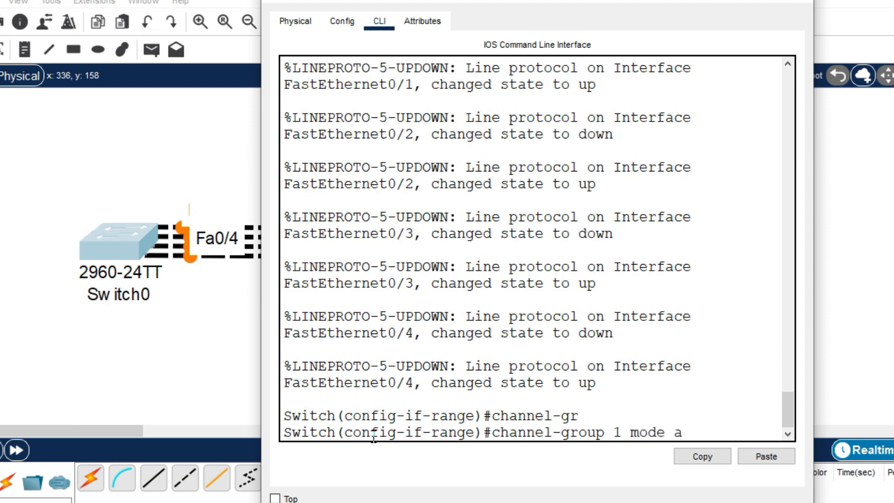
key(Tab)
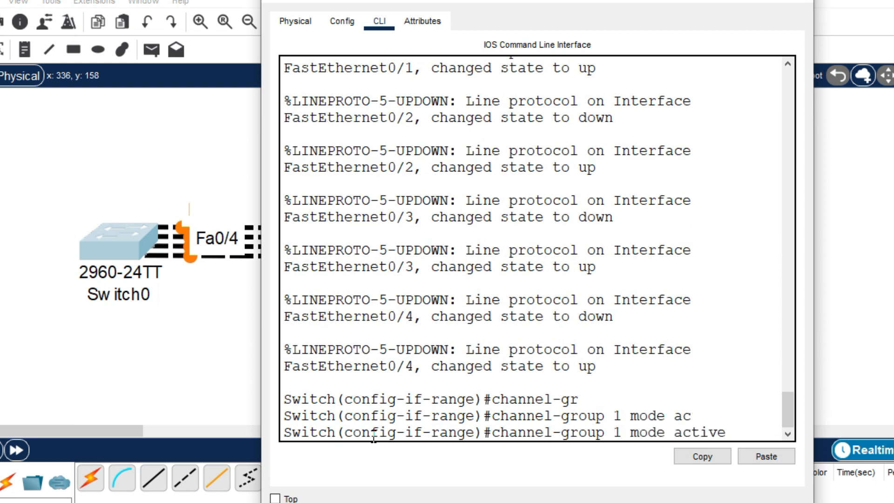
key(Return)
text(end)
key(Return)
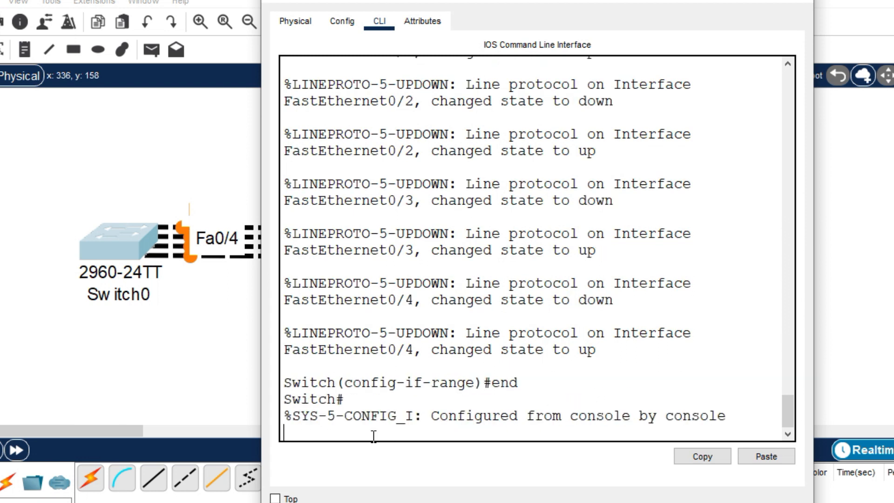
click(733, 0)
In Switch1's command line, enter global configuration mode and select the interface range f0/1-4.
click(667, 231)
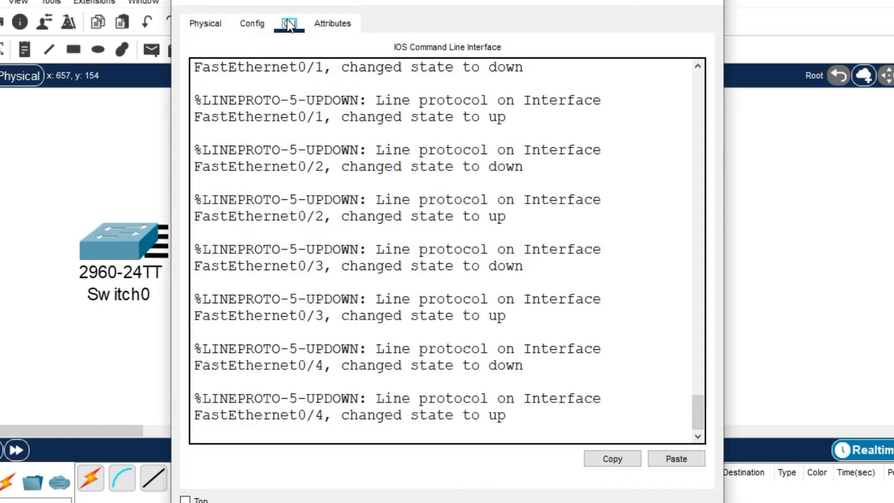
click(521, 423)
key(Return)
key(Return)
text(conf t)
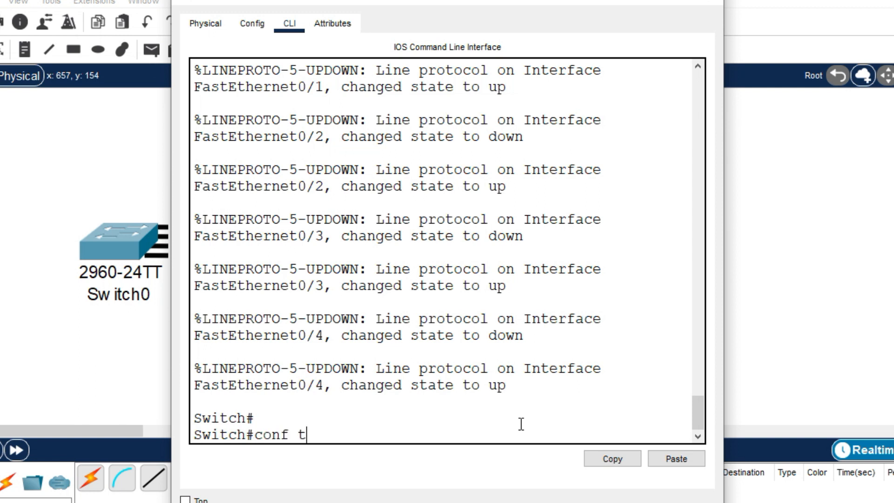
text(er)
key(Return)
text(inter)
key(Tab)
text(rang)
key(Tab)
text(f0)
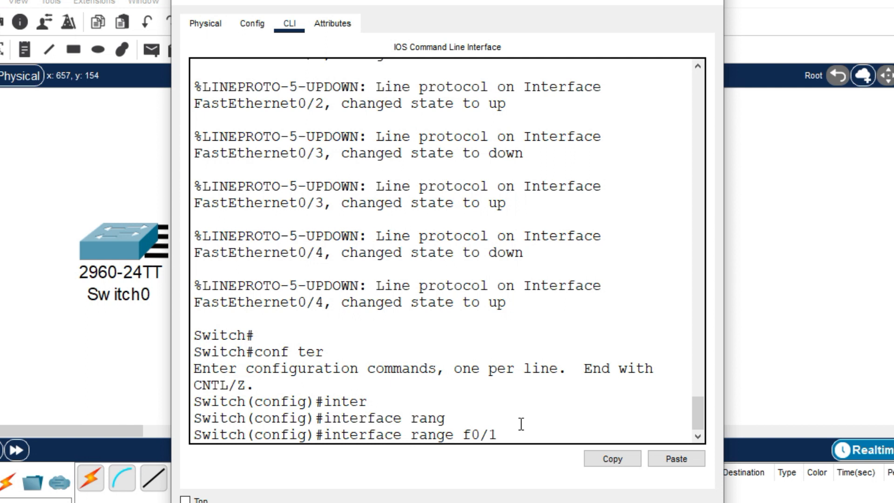
text(/1-4)
key(Return)
Set Switch1's selected interface range to trunk mode with "switchport mode trunk".
text(s)
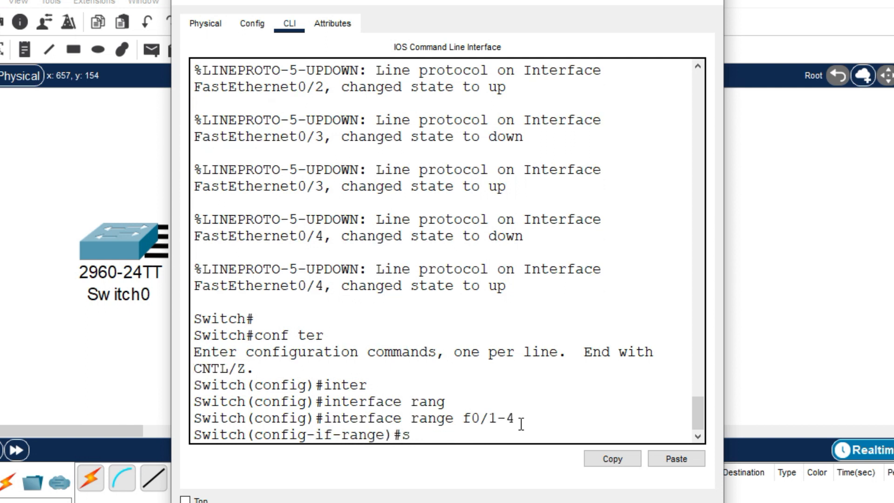
text(wi)
key(Tab)
text(mo)
key(Tab)
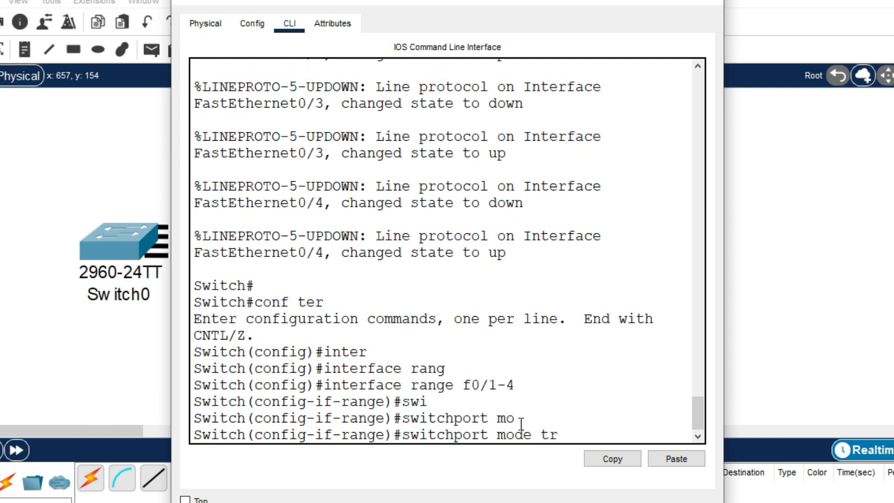
text(tr)
key(Tab)
key(Return)
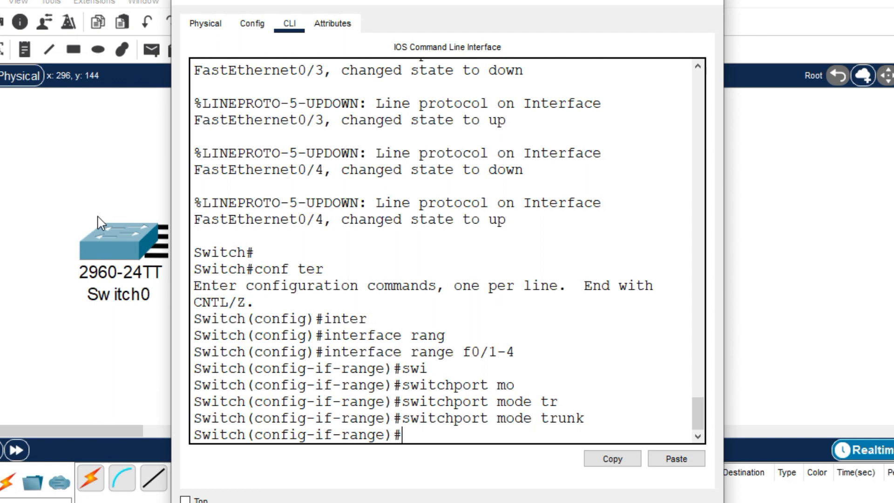
Assign Switch1's interface range to an EtherChannel with "channel-group 1 mode passive", end the configuration and close the switch's window.
text(chann)
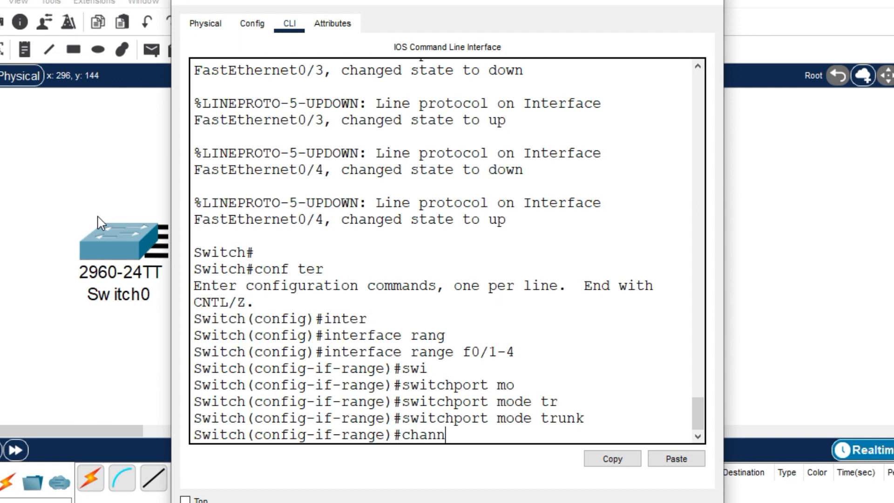
text(el-grou)
key(Tab)
text(1 mode passi)
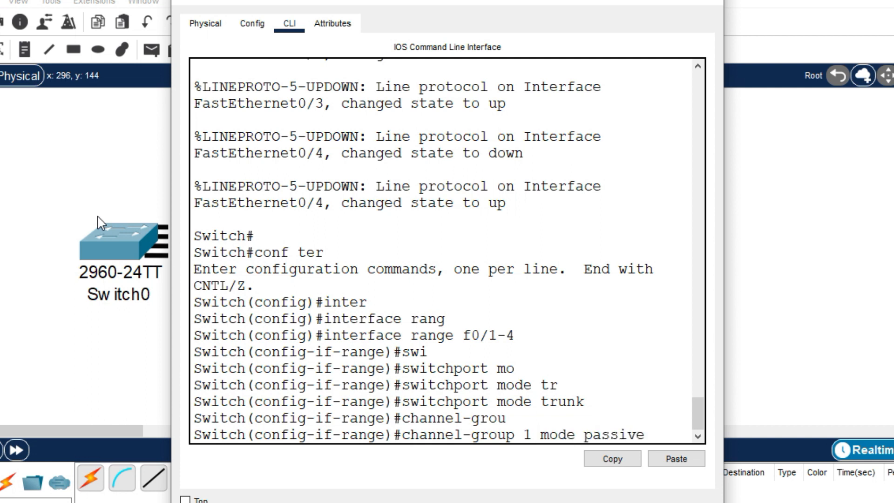
text(ve)
key(Return)
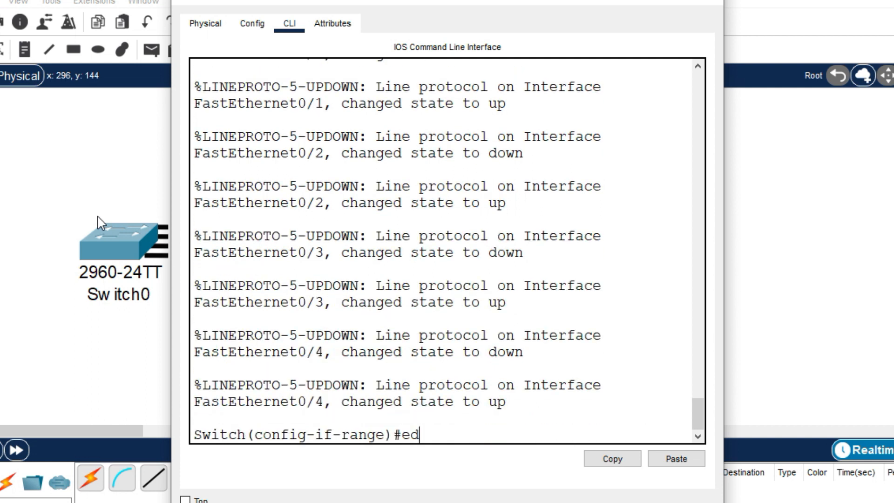
text(ed)
text(d)
key(Return)
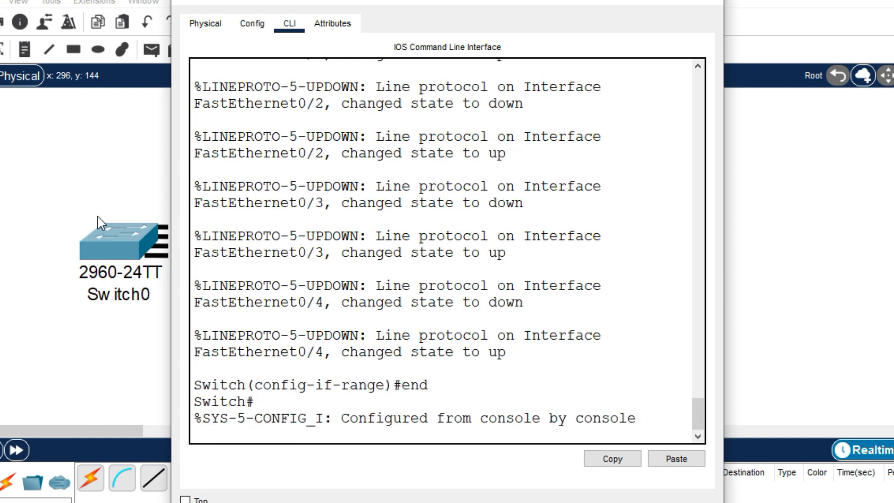
click(636, 2)
Fast-forward the simulation time to let the links between Switch0 and Switch1 converge.
click(23, 451)
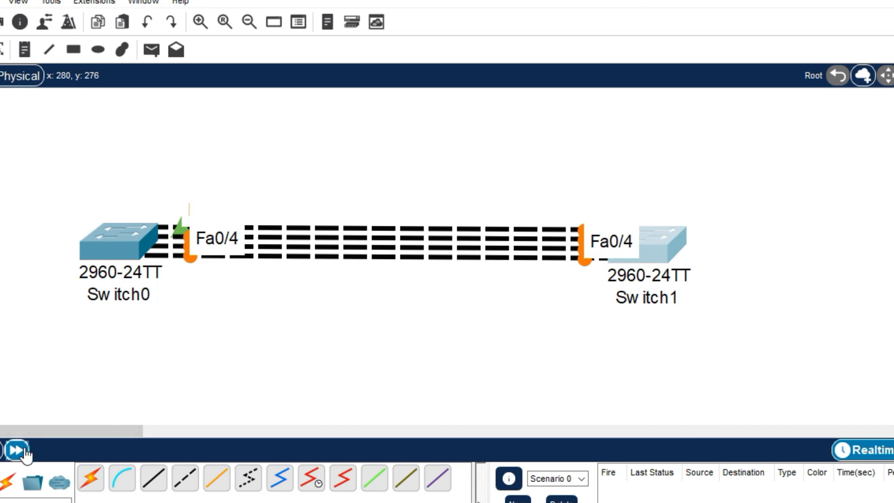
drag(153, 168, 626, 326)
click(650, 391)
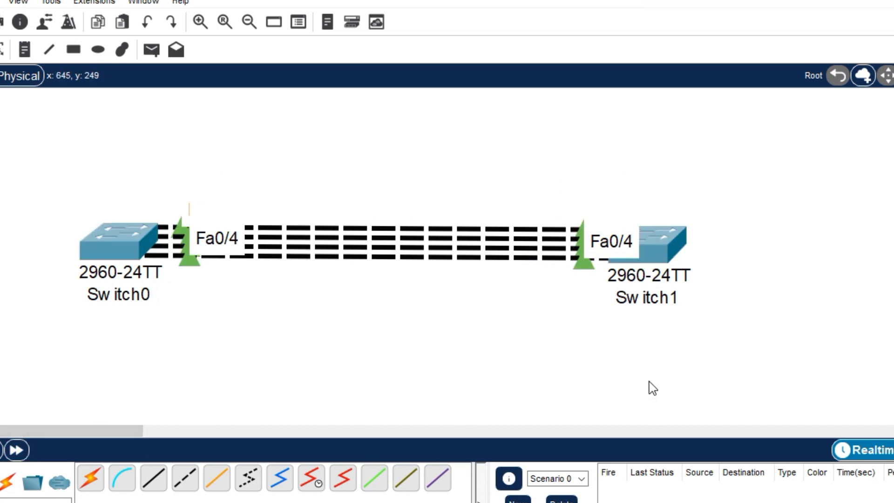
Run "sh spanning-tree" on Switch0, examine the port-channel's role and status, and close the switch's window.
click(125, 230)
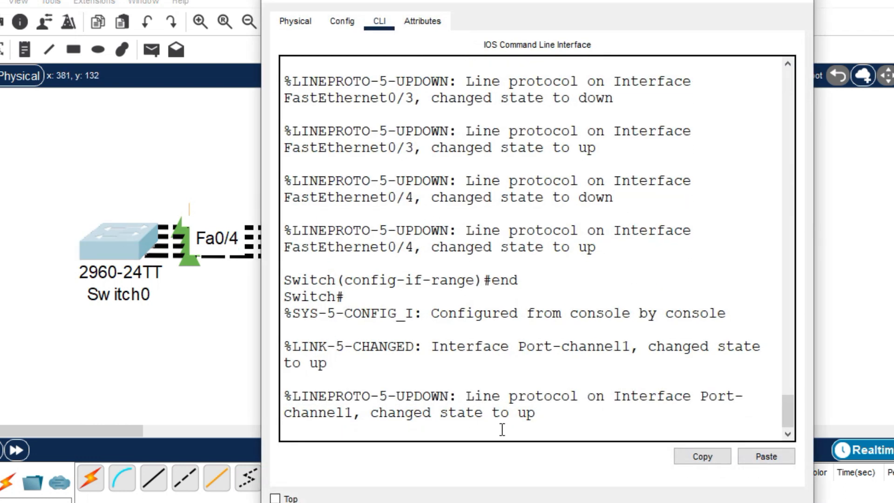
key(Return)
key(Return)
text(sh)
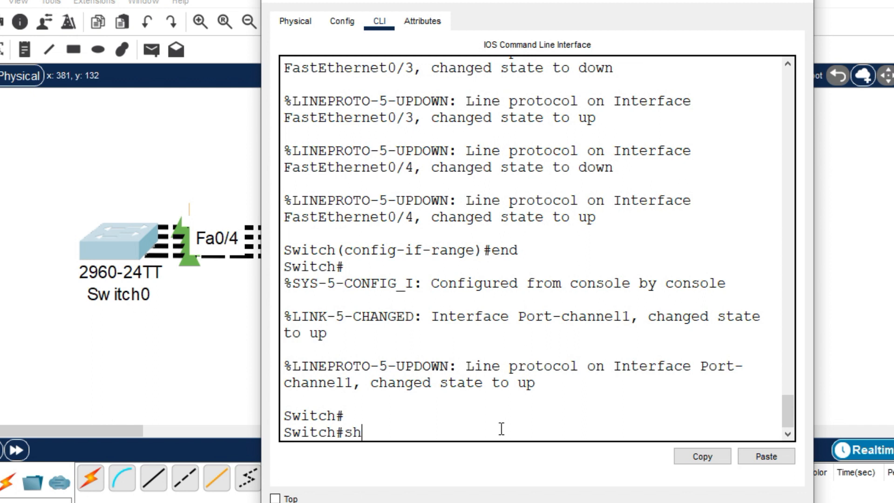
text( span)
key(Tab)
key(Return)
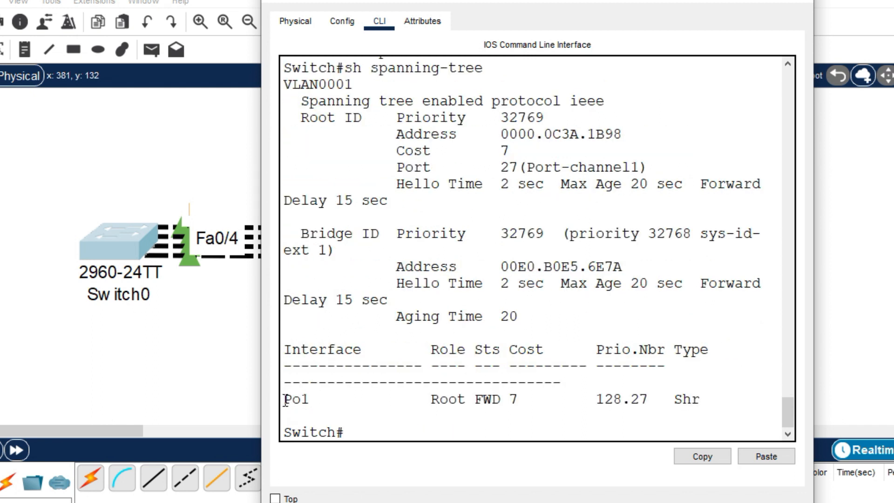
drag(284, 399, 501, 400)
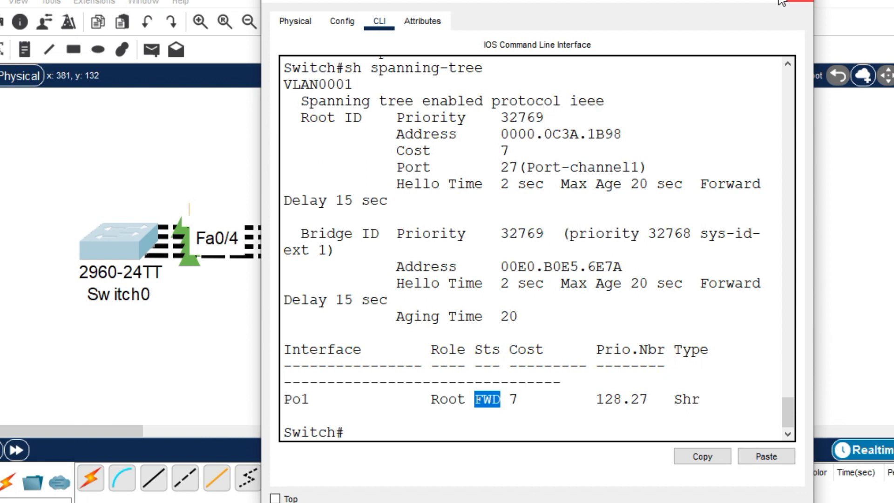
click(795, 3)
Run "sh spanning-tree" on Switch1, examine the Po1 interface's status, and close the switch's window.
click(662, 245)
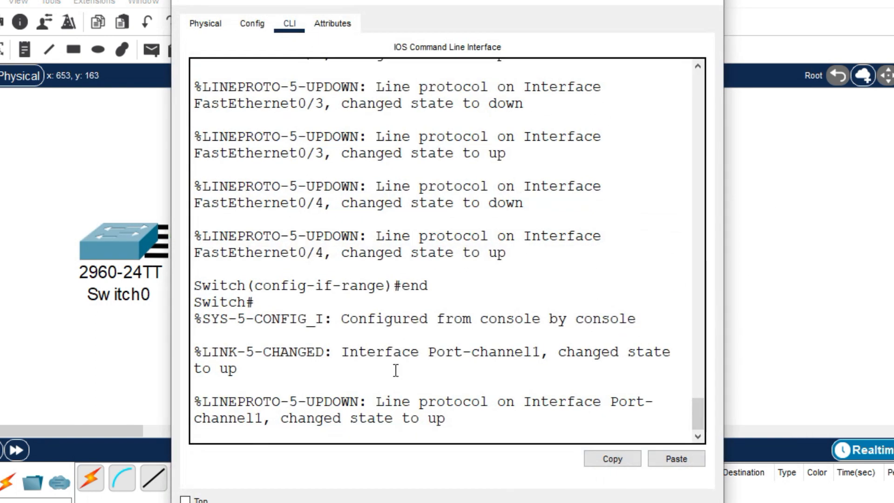
key(Return)
key(Return)
text(sh span)
key(Tab)
key(Return)
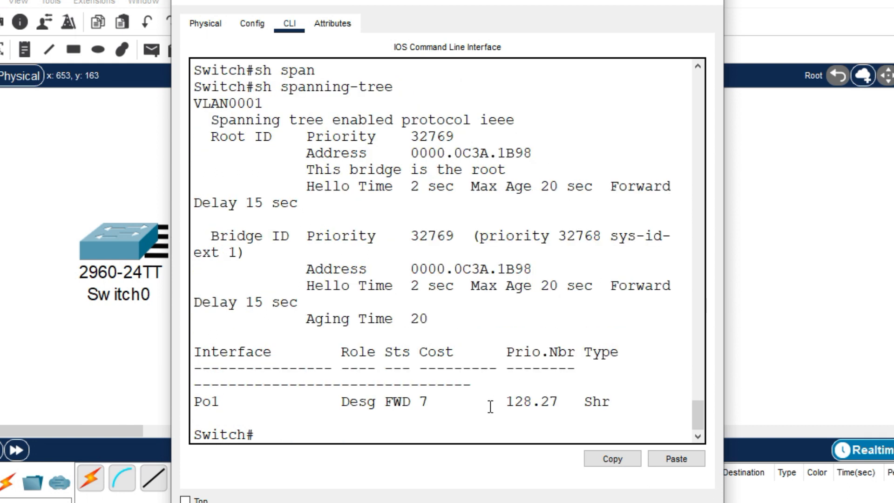
drag(195, 401, 220, 402)
drag(376, 401, 411, 404)
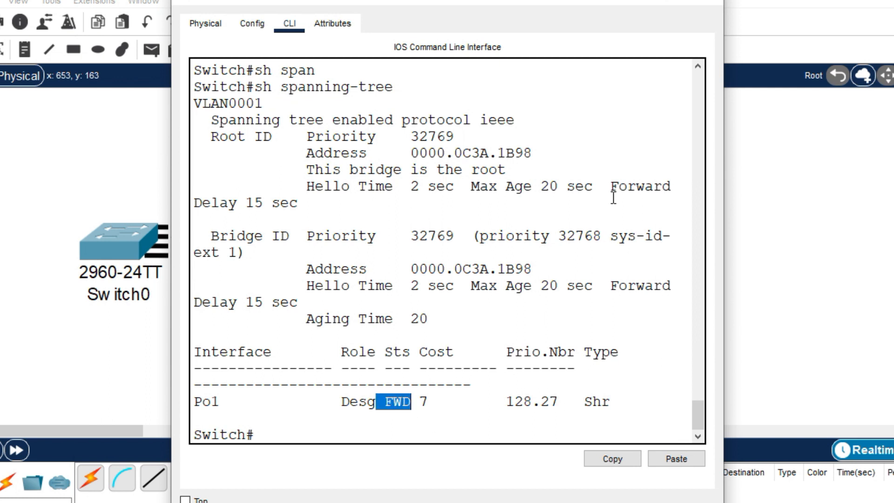
click(714, 3)
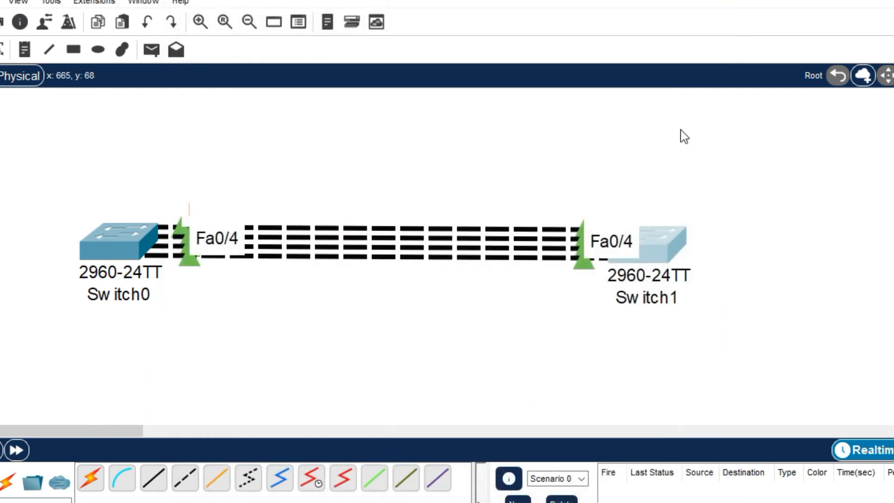